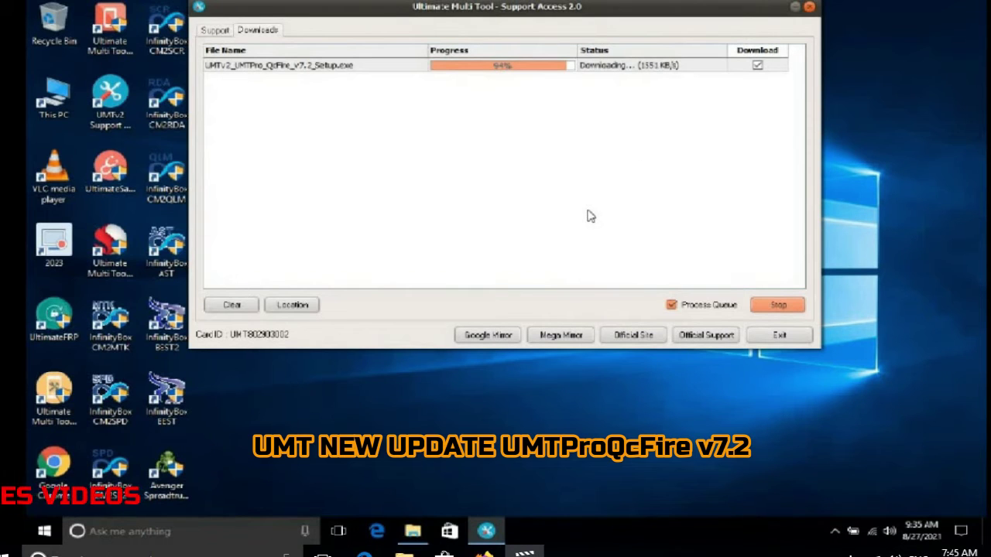
Once the download finishes, move UMTv2_UMTPro_QcFire_v7.2_Setup from its download folder to the desktop and close the folder.
{"action": "mouse_move", "coordinate": [759, 184]}
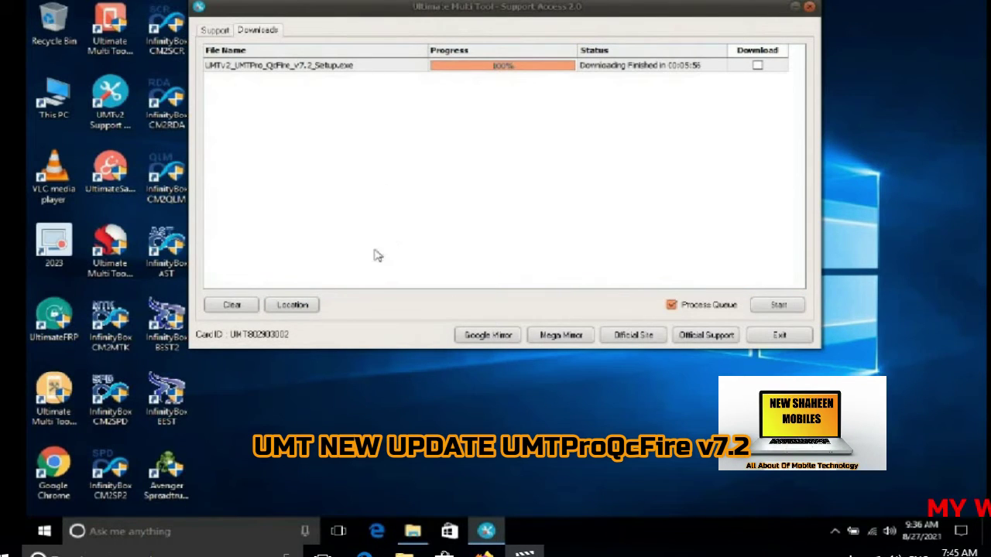
{"action": "left_click", "coordinate": [299, 308]}
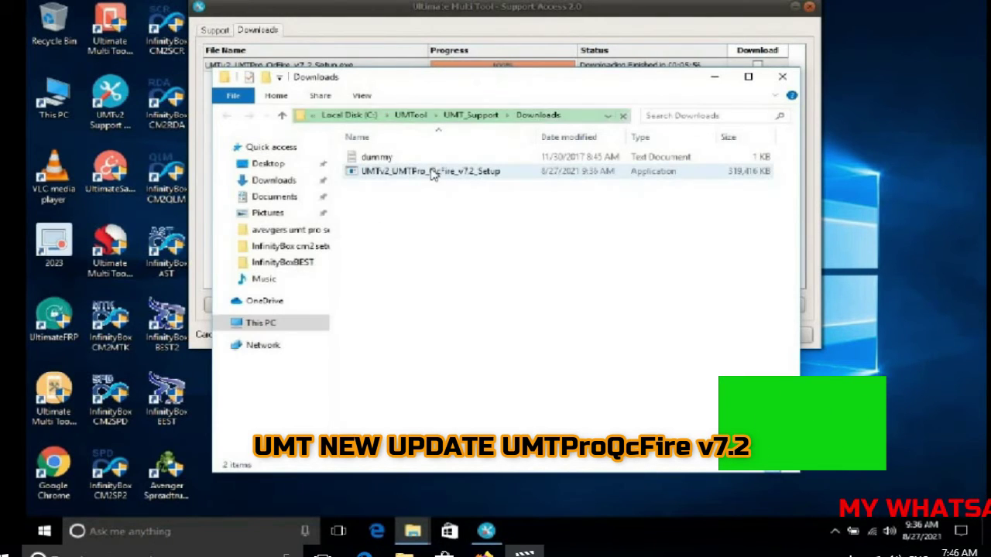
{"action": "left_click", "coordinate": [428, 172]}
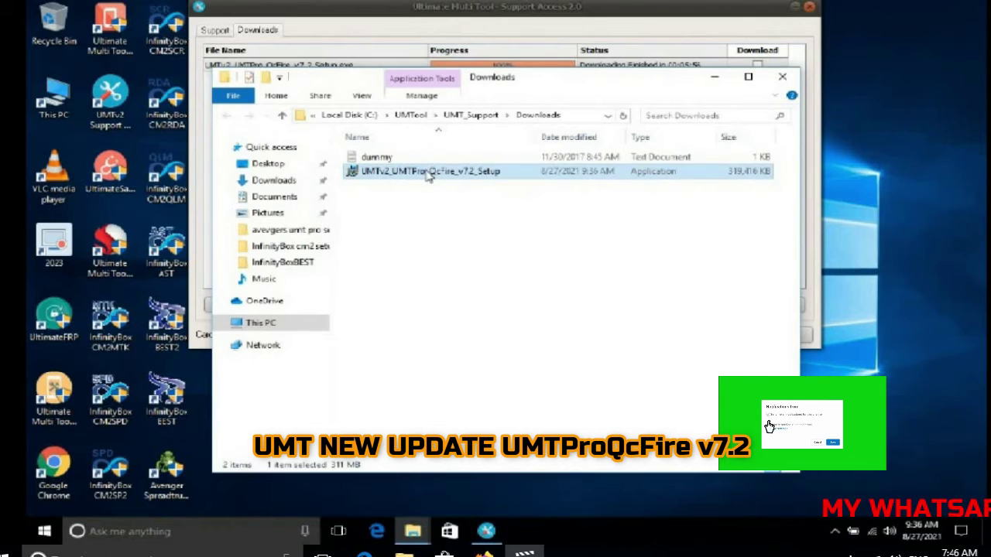
{"action": "right_click", "coordinate": [428, 174]}
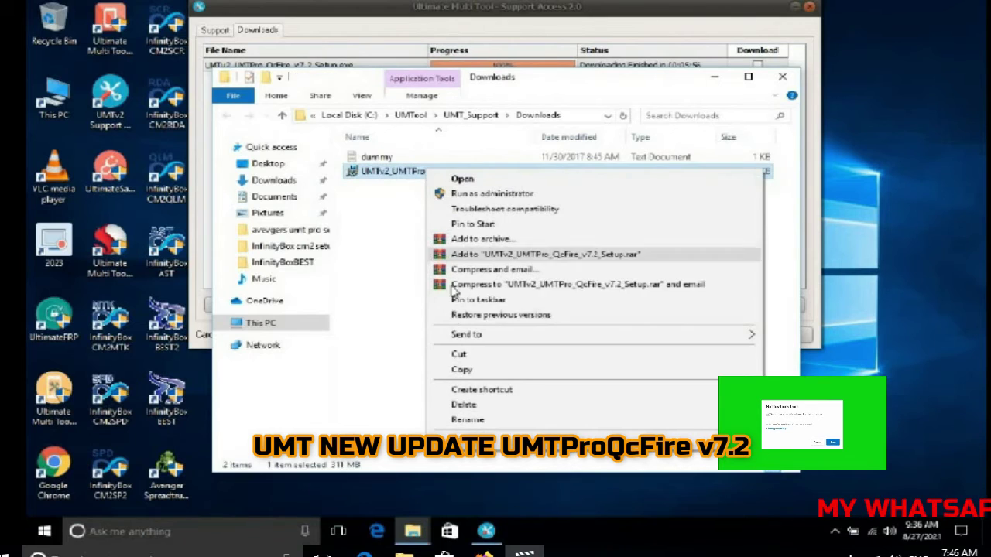
{"action": "left_click", "coordinate": [459, 355]}
{"action": "right_click", "coordinate": [871, 71]}
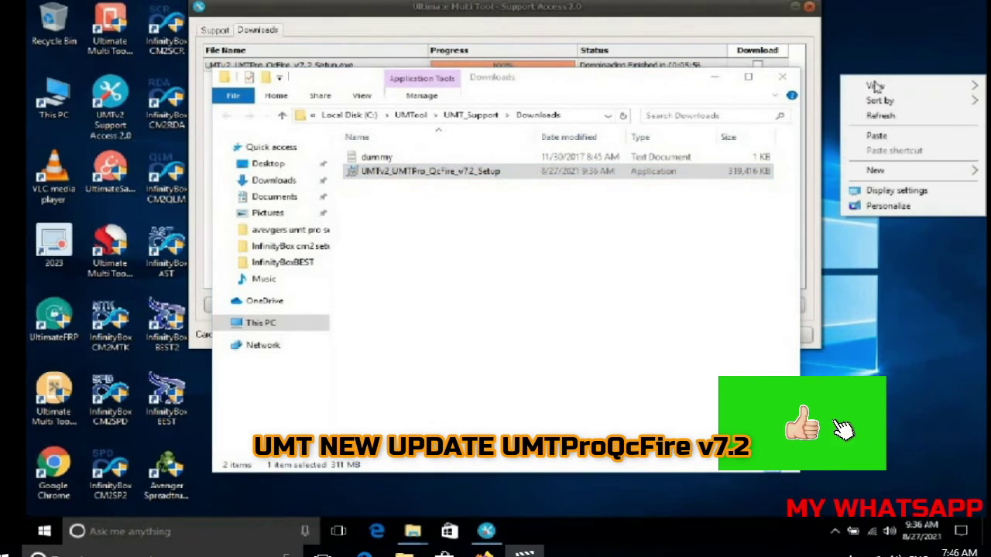
{"action": "left_click", "coordinate": [876, 135]}
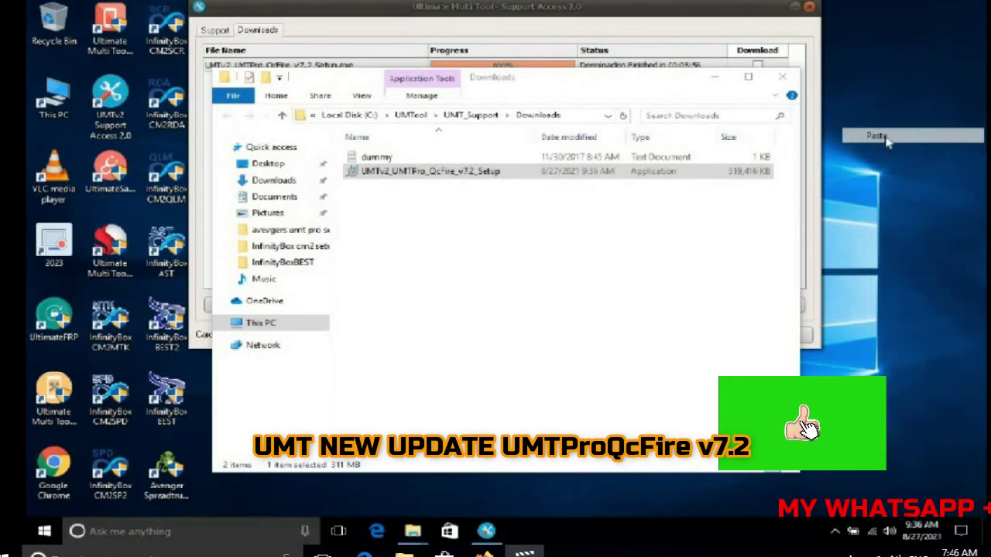
{"action": "left_click", "coordinate": [782, 77]}
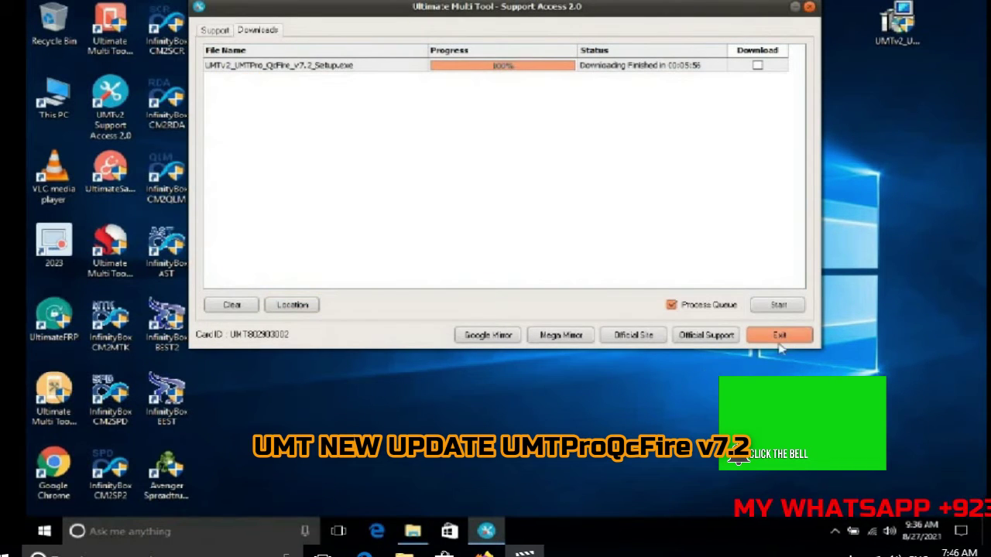
Clear the finished entry from the download list and exit the Support Access tool.
{"action": "left_click", "coordinate": [247, 307]}
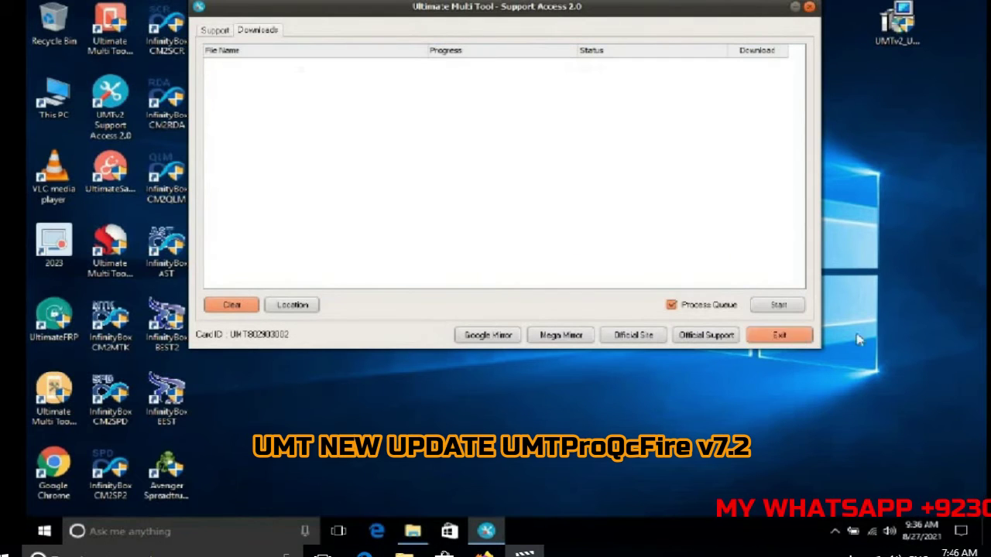
{"action": "left_click", "coordinate": [803, 336]}
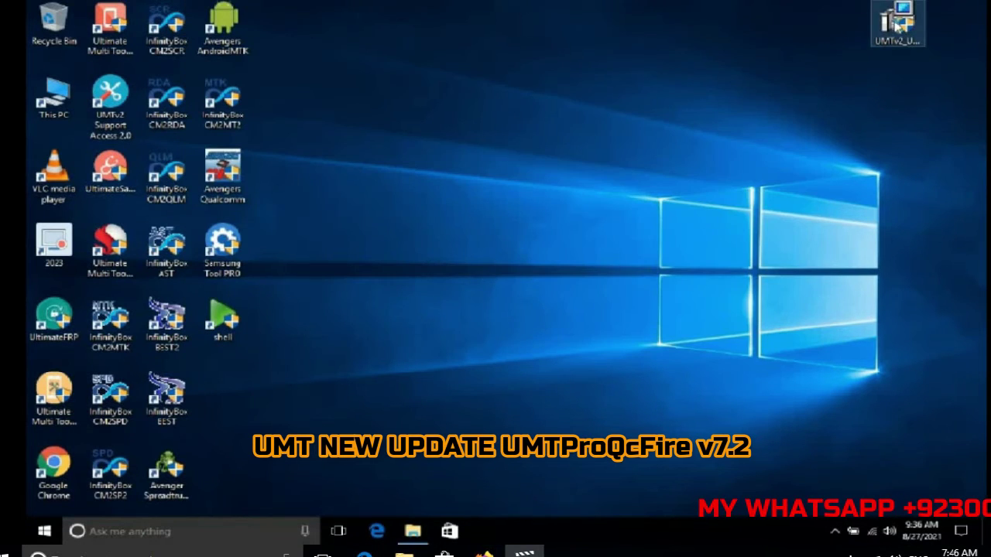
Launch the UMTv2_UMTPro_QcFire_v7.2_Setup installer from the desktop and accept its license agreement.
{"action": "right_click", "coordinate": [894, 27]}
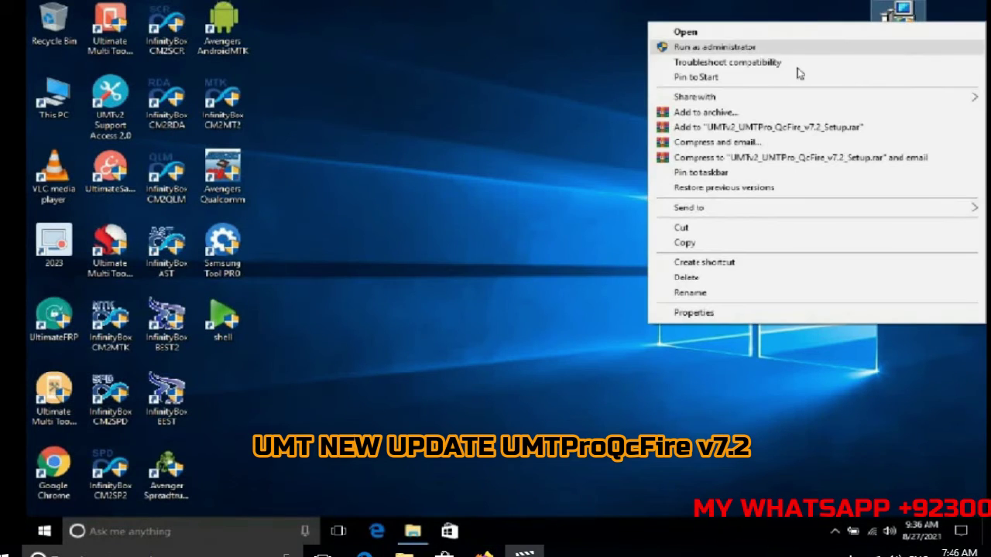
{"action": "left_click", "coordinate": [700, 36]}
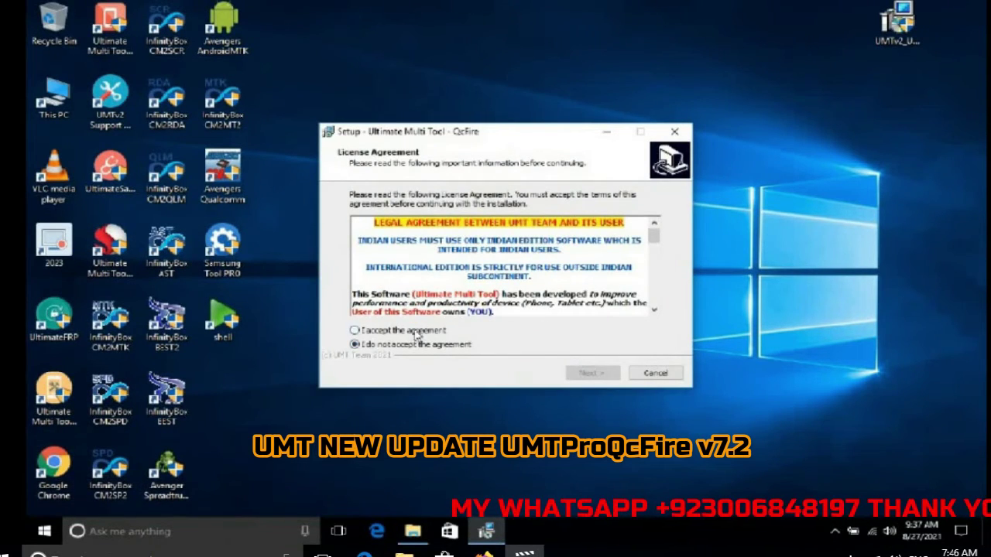
{"action": "left_click", "coordinate": [408, 331]}
{"action": "left_click", "coordinate": [606, 374]}
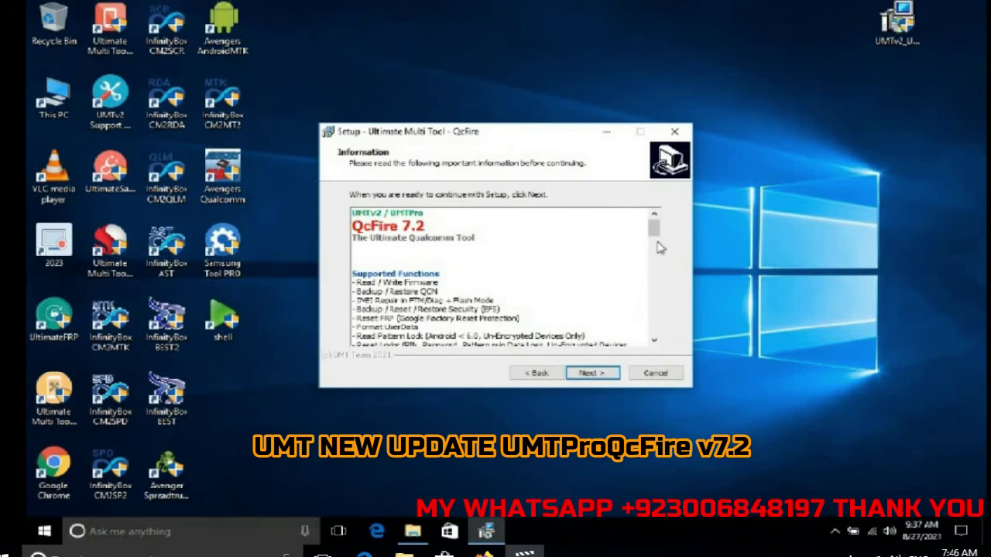
Read through the QcFire 7.2 release information, keep the desktop and Quick Launch shortcuts, and start the installation.
{"action": "left_click_drag", "start_coordinate": [655, 223], "coordinate": [660, 297]}
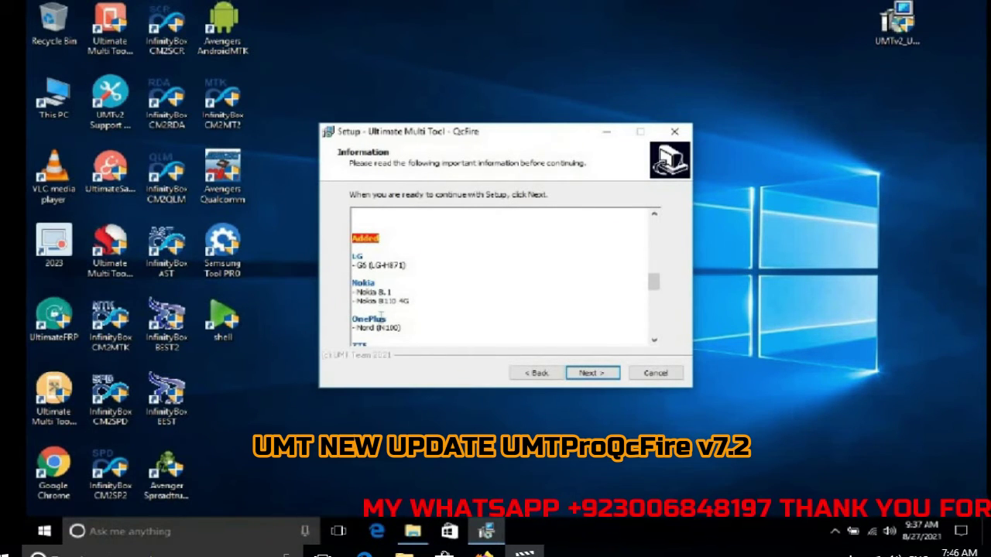
{"action": "left_click_drag", "start_coordinate": [655, 282], "coordinate": [656, 294]}
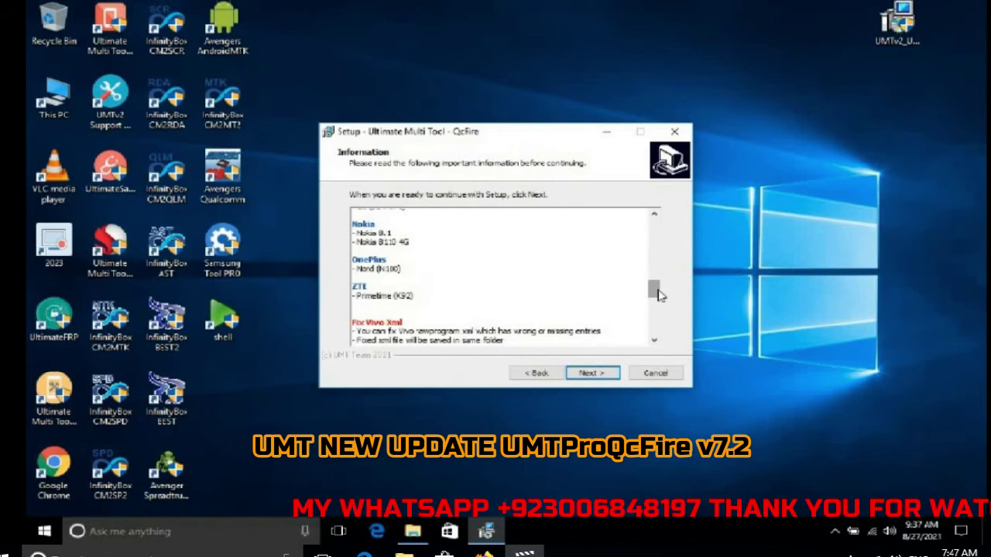
{"action": "left_click_drag", "start_coordinate": [659, 295], "coordinate": [667, 334]}
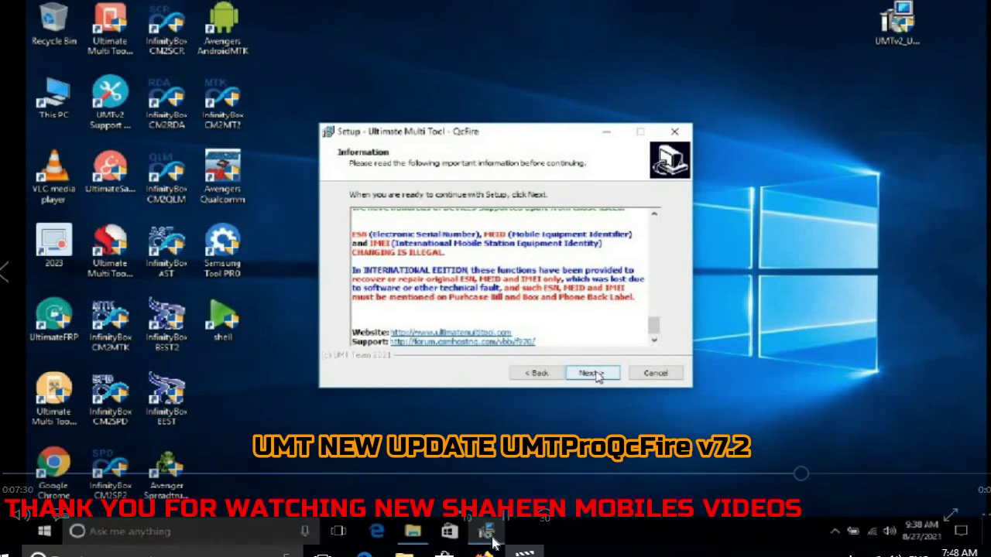
{"action": "mouse_move", "coordinate": [501, 522]}
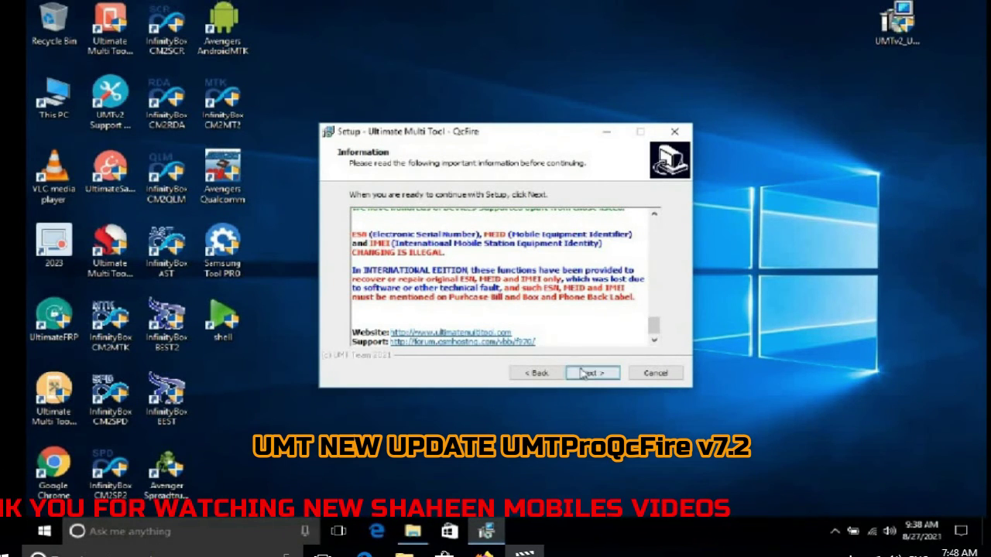
{"action": "left_click", "coordinate": [594, 374]}
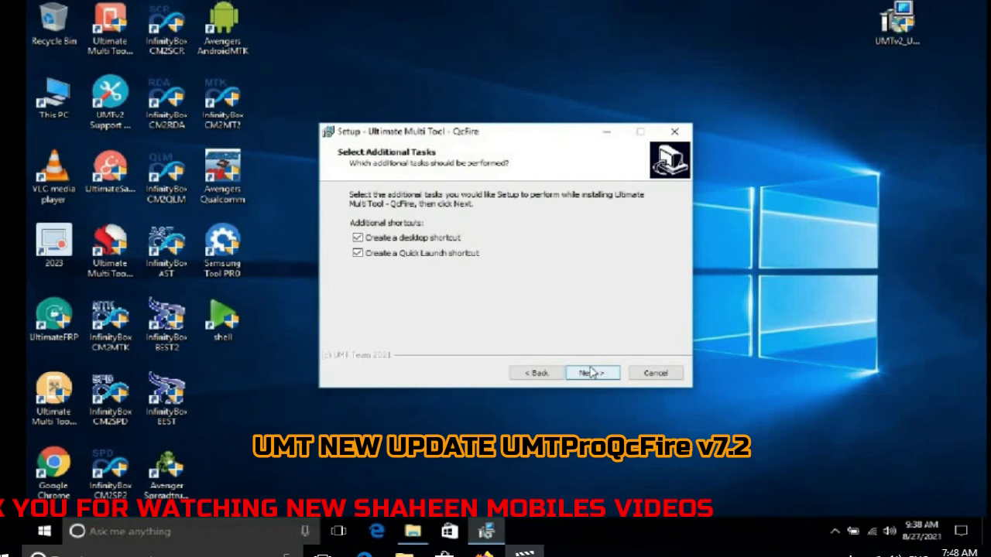
{"action": "left_click", "coordinate": [593, 374]}
{"action": "left_click", "coordinate": [593, 374]}
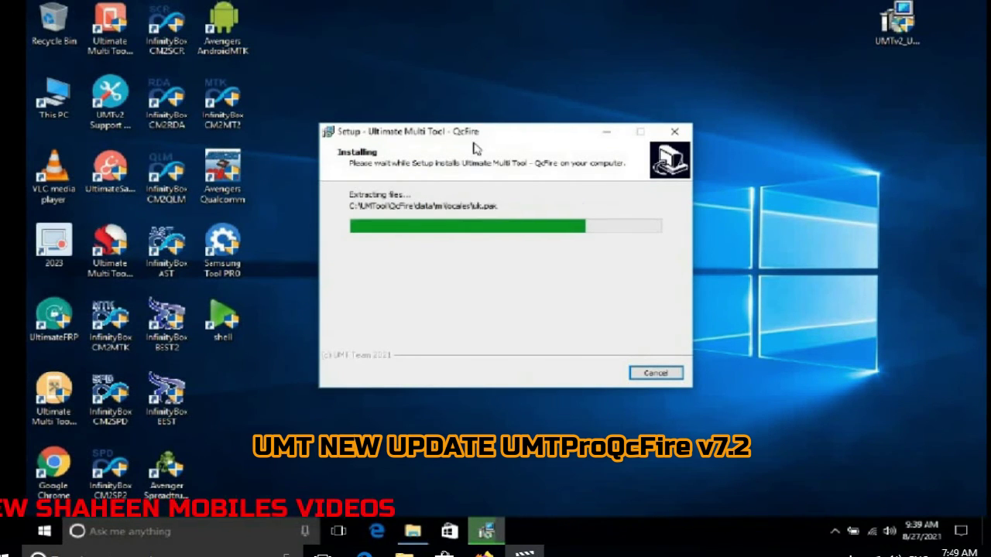
Repair the Microsoft Visual C++ 2015 Redistributable (x86) during installation and finish the setup with Run QcFire v7.2 enabled.
{"action": "left_click_drag", "start_coordinate": [479, 137], "coordinate": [458, 27]}
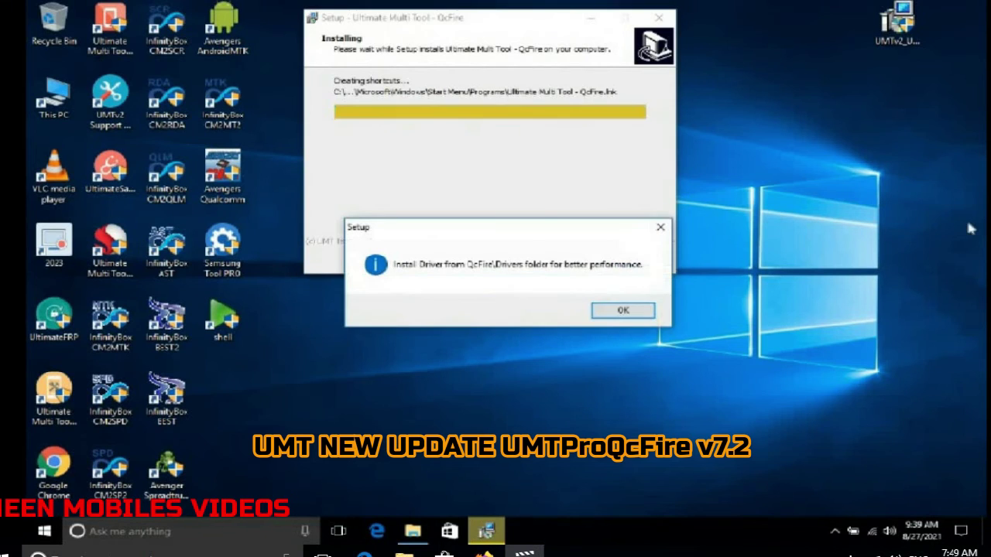
{"action": "left_click", "coordinate": [619, 309]}
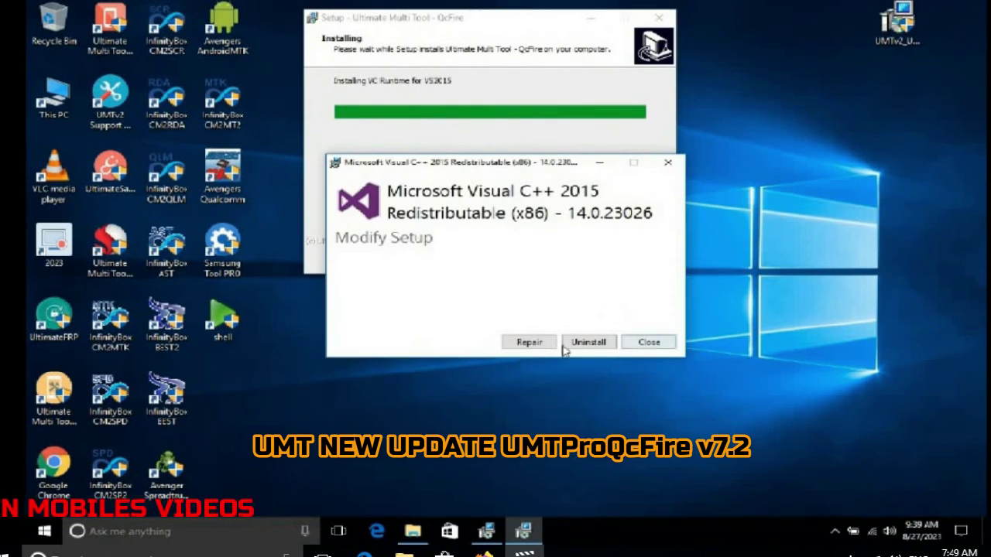
{"action": "left_click", "coordinate": [530, 342]}
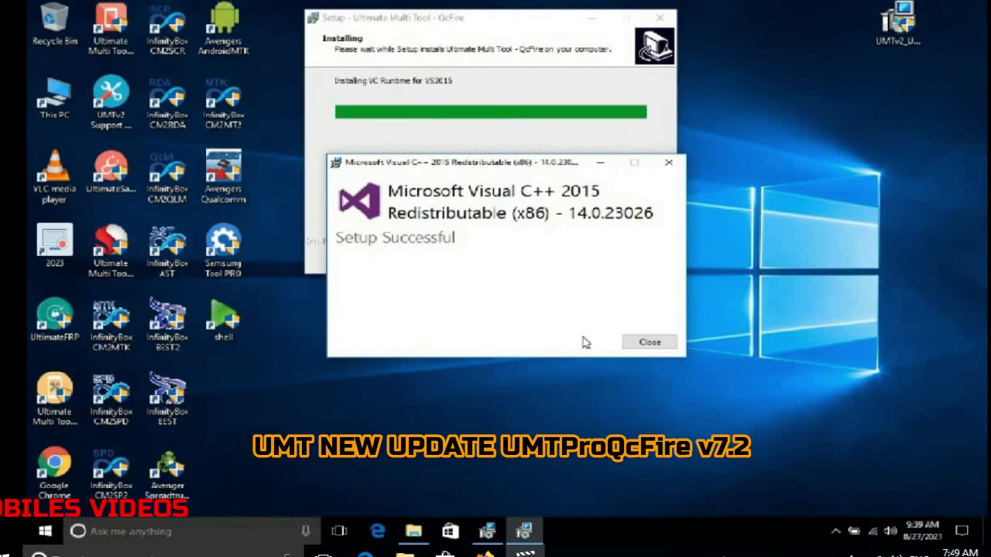
{"action": "left_click", "coordinate": [649, 344]}
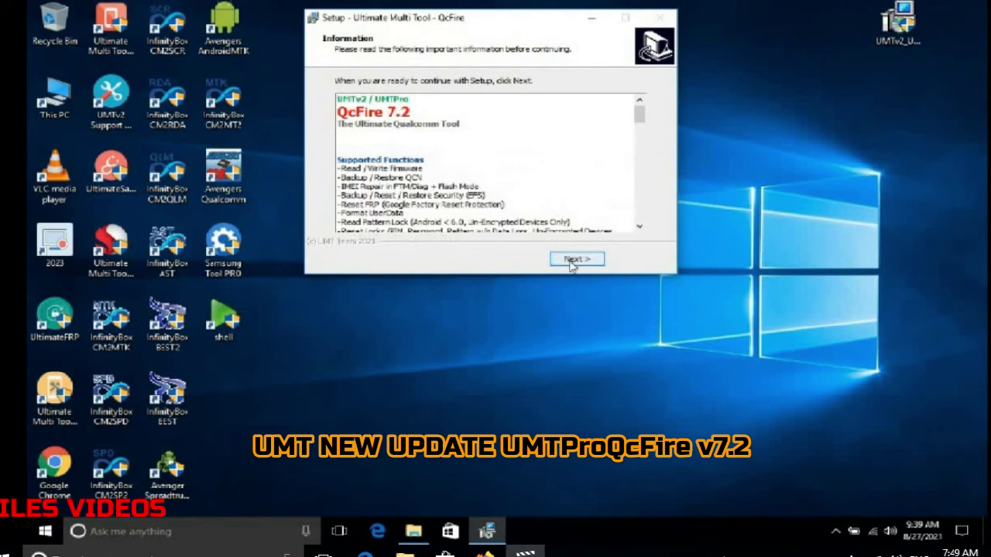
{"action": "left_click", "coordinate": [576, 260]}
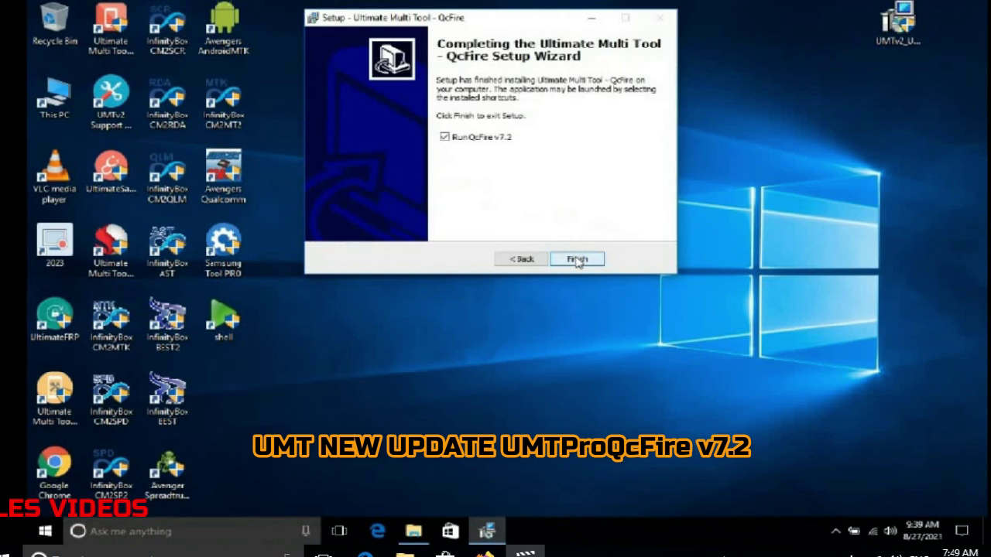
{"action": "left_click", "coordinate": [576, 260]}
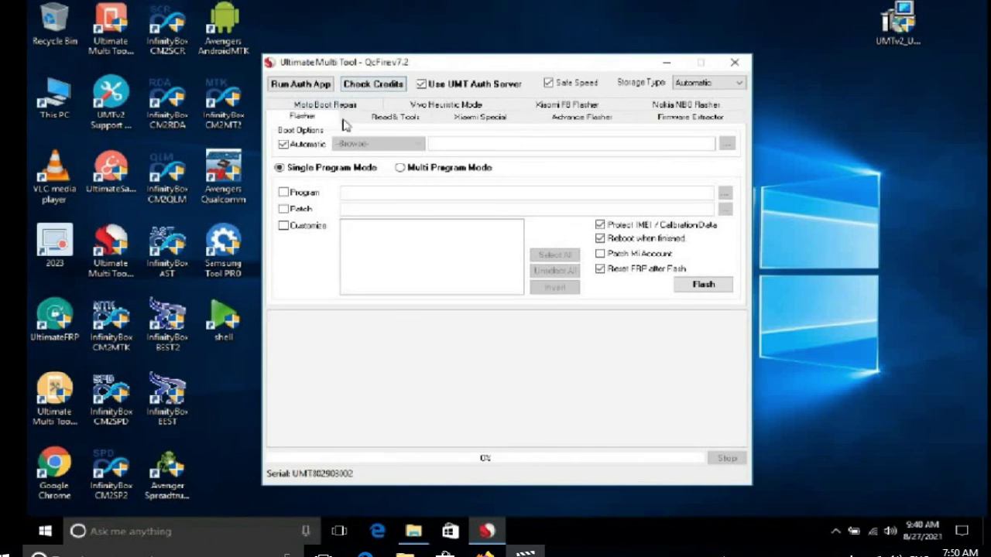
Look over the Read & Tools functions and the list of supported brands in QcFire, and close the program.
{"action": "left_click", "coordinate": [387, 120]}
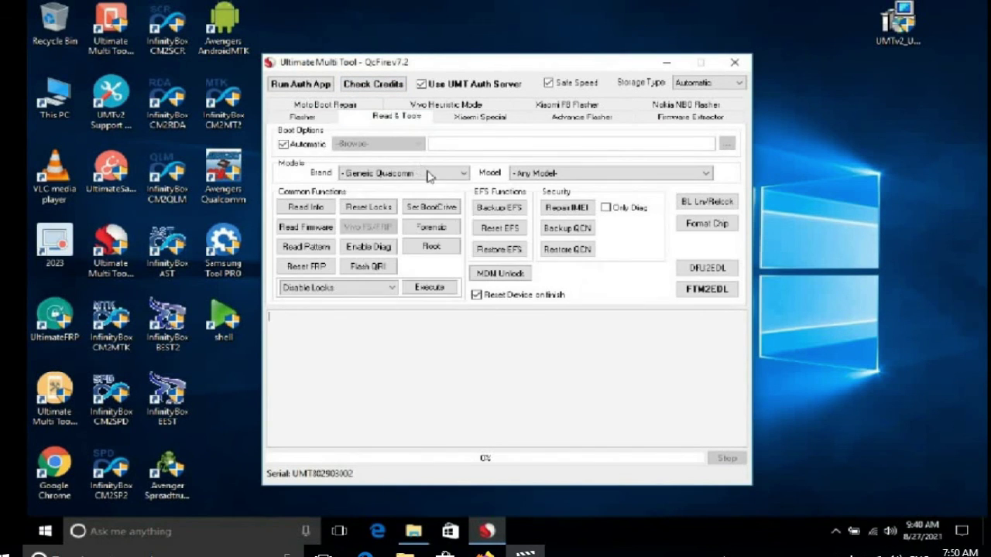
{"action": "left_click", "coordinate": [458, 176]}
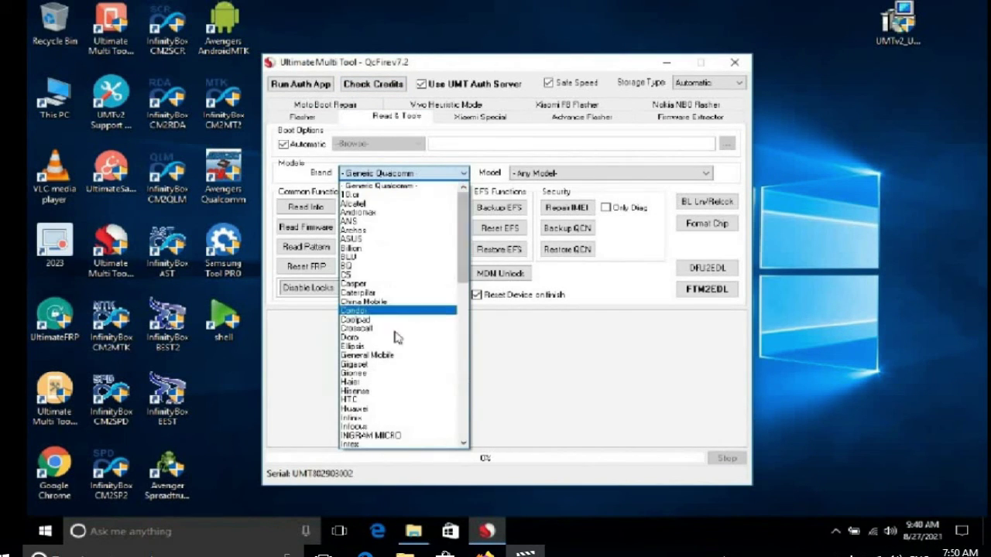
{"action": "left_click", "coordinate": [581, 360]}
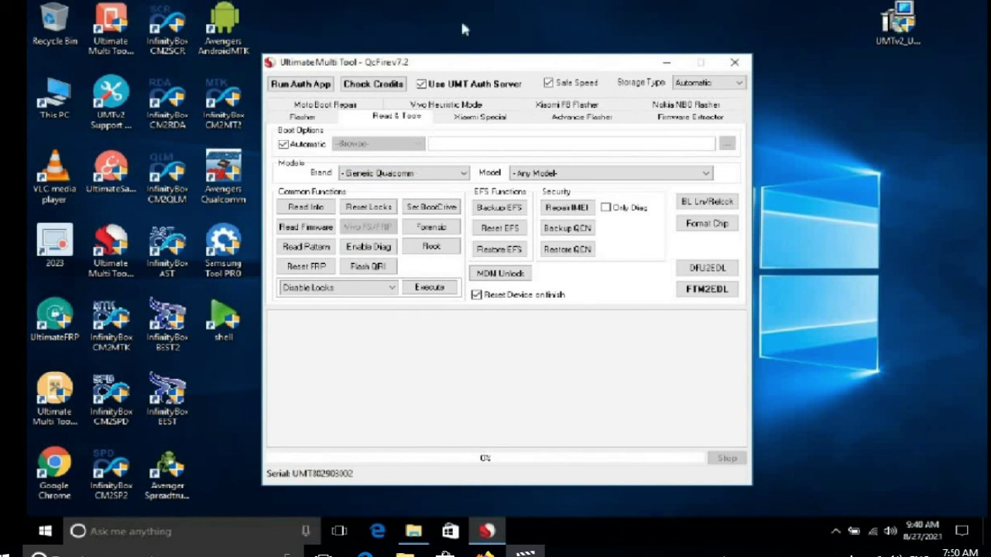
{"action": "left_click_drag", "start_coordinate": [474, 71], "coordinate": [600, 43]}
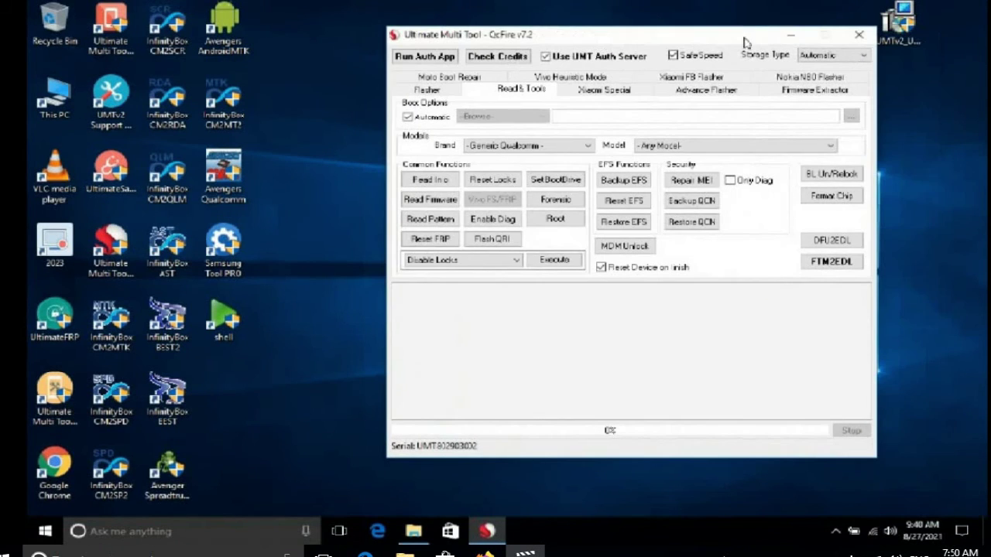
{"action": "left_click", "coordinate": [859, 35]}
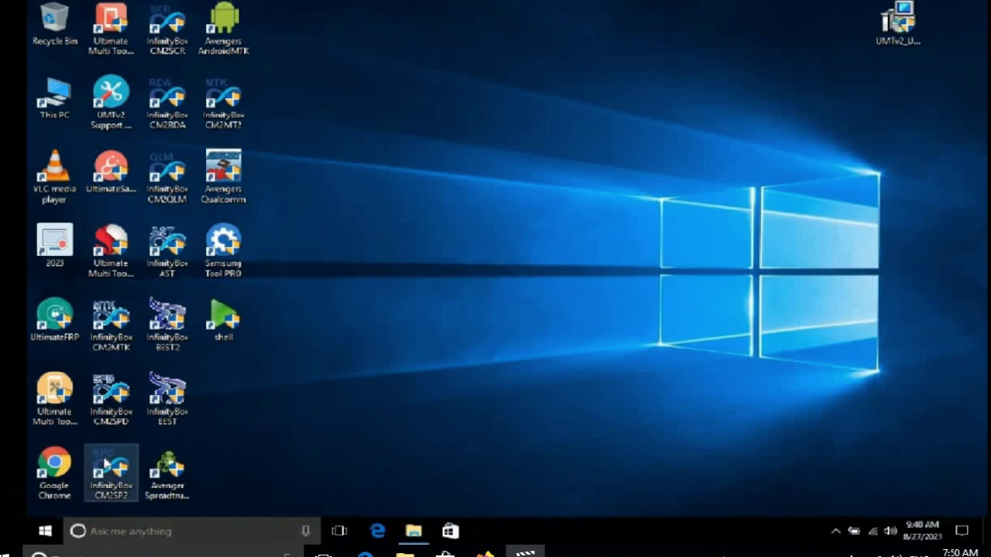